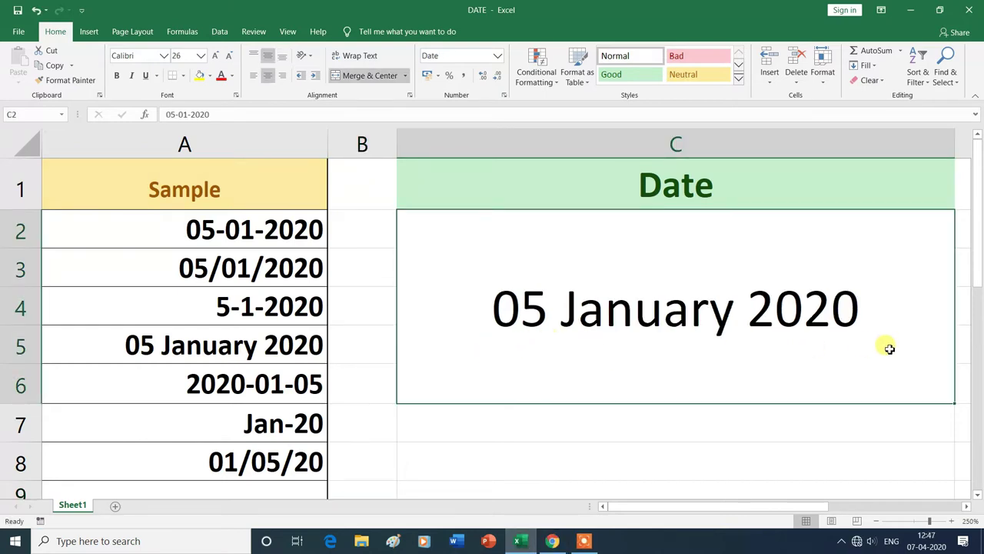
Format C2 with the English (Australia) locale's 14-March-2012 date type, showing 05-January-2020.
click(497, 60)
click(454, 378)
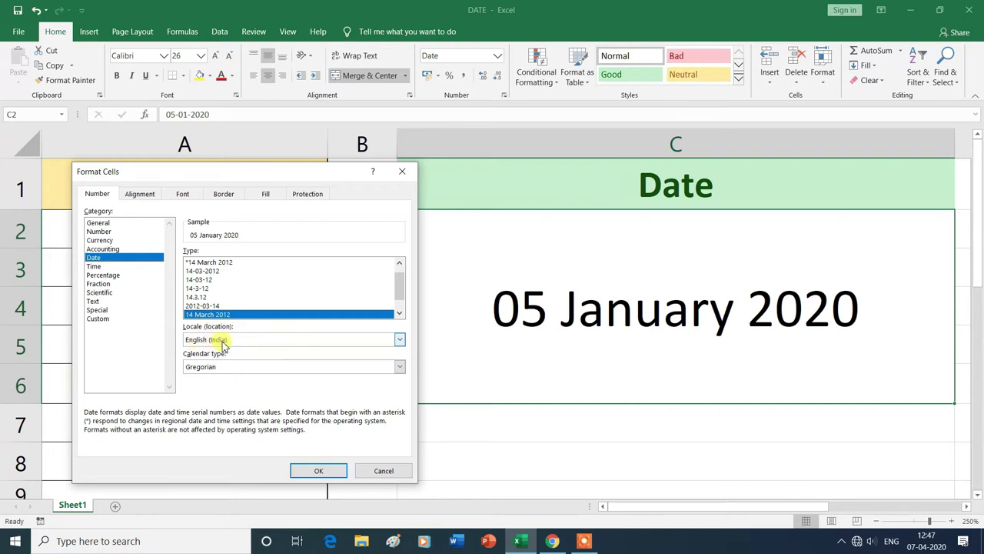
click(401, 341)
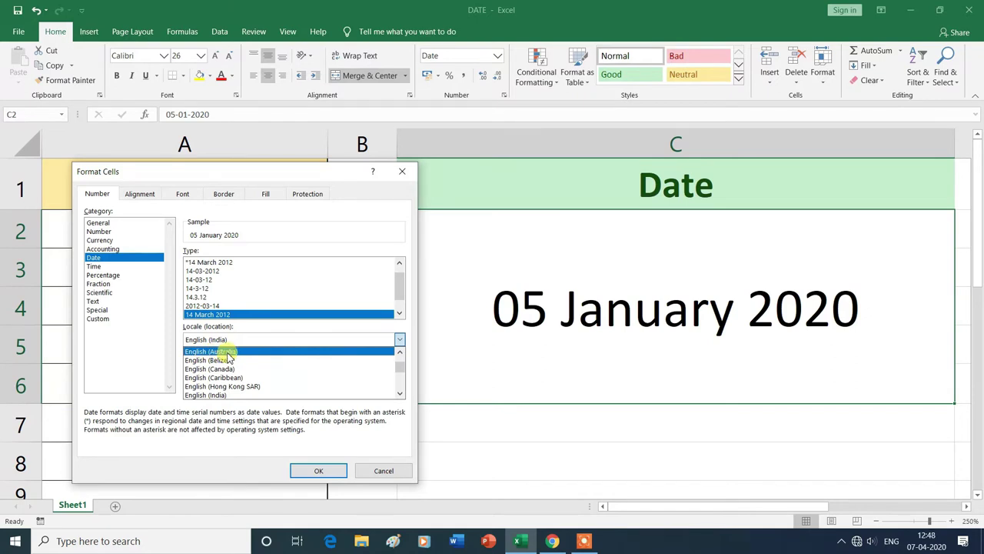
click(227, 352)
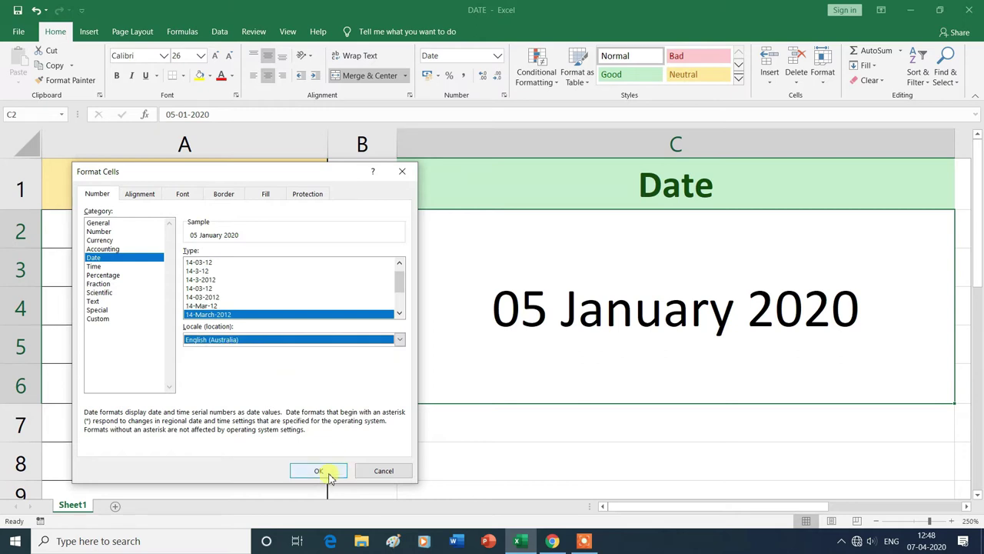
click(318, 471)
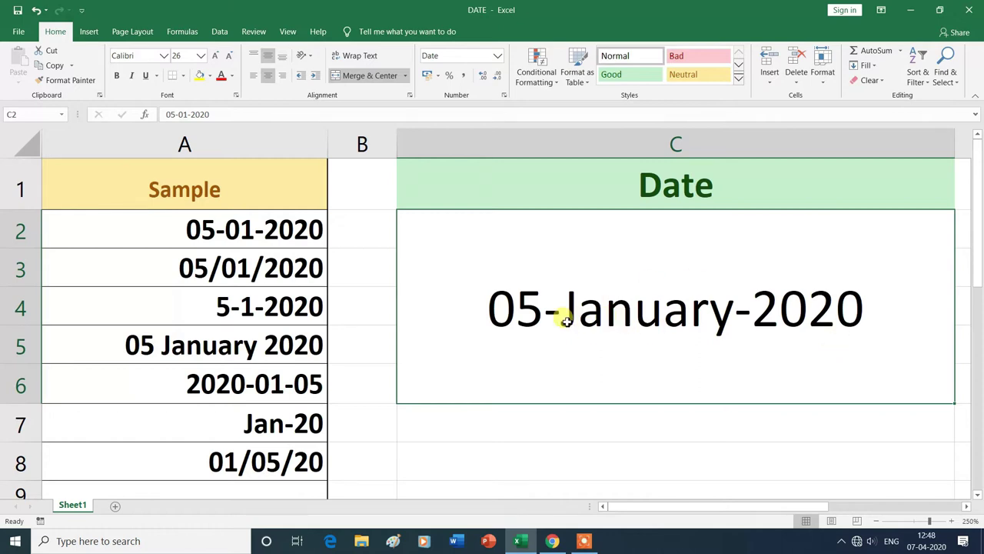
Switch C2 to the Chinese (Singapore) locale's year-month-day date format, showing 2020-01-05.
click(498, 56)
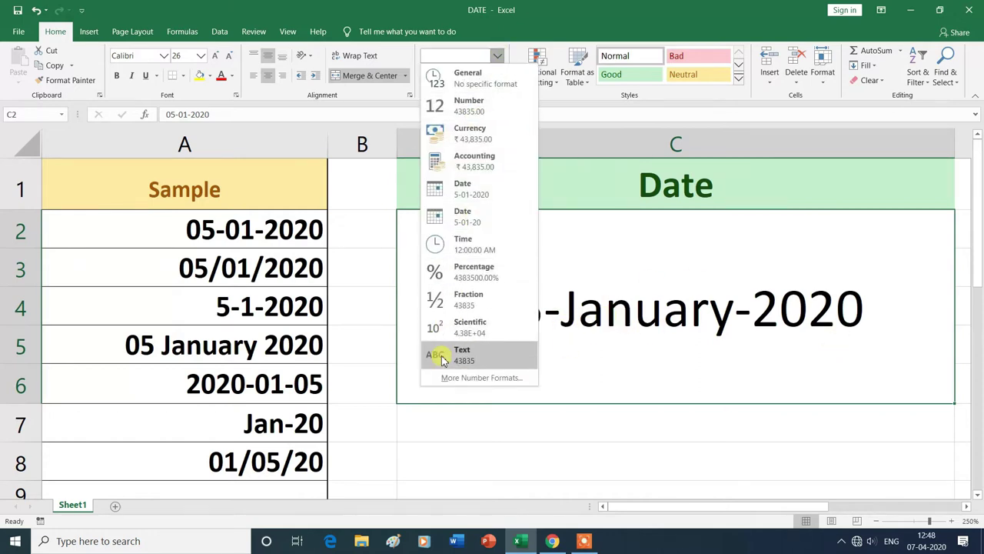
click(454, 377)
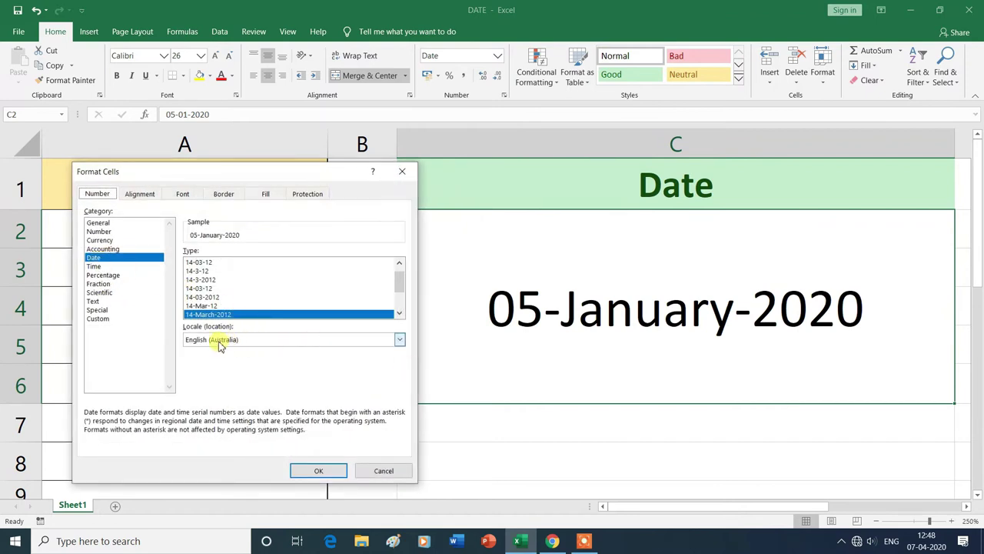
click(399, 340)
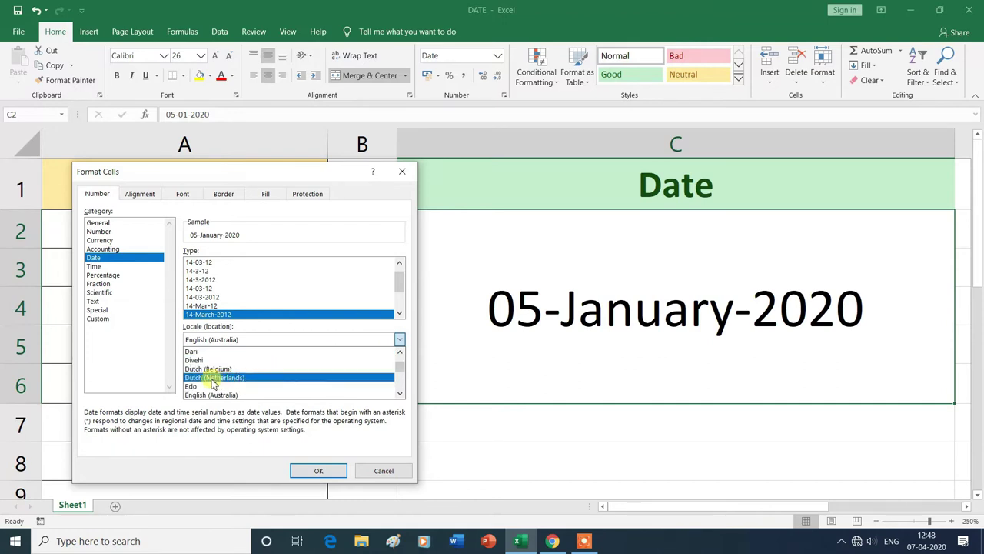
scroll(219, 378, up, 1)
scroll(219, 378, up, 1)
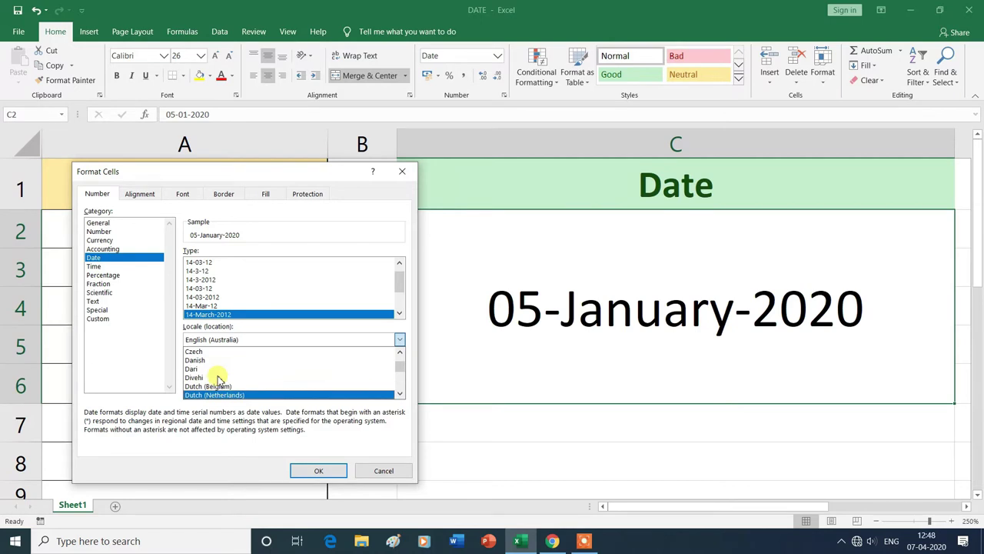
scroll(219, 379, up, 1)
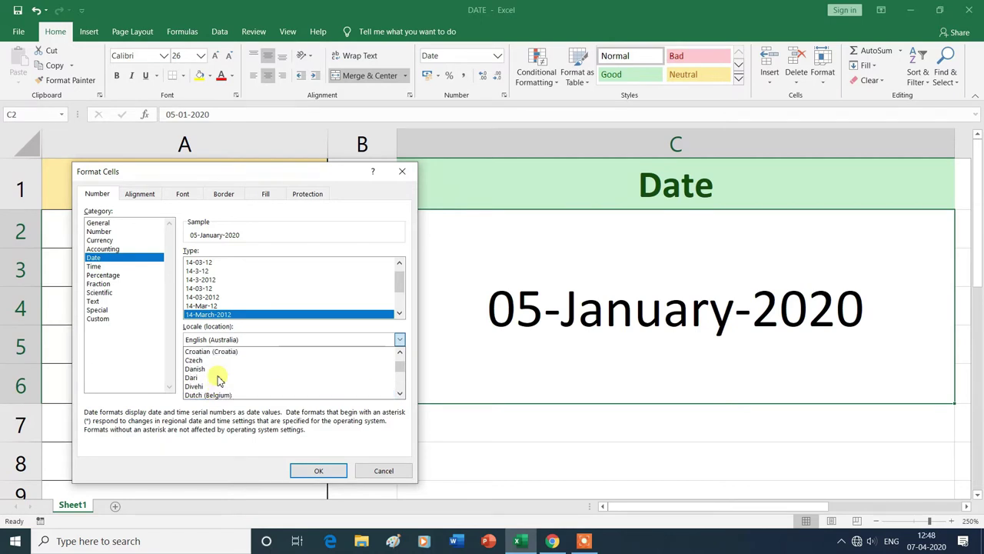
scroll(218, 379, up, 1)
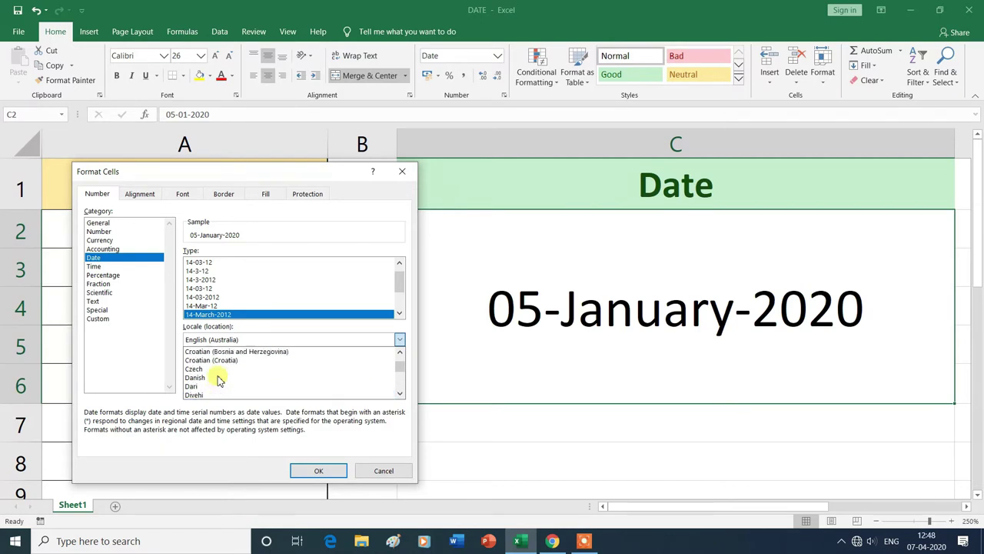
scroll(219, 378, up, 1)
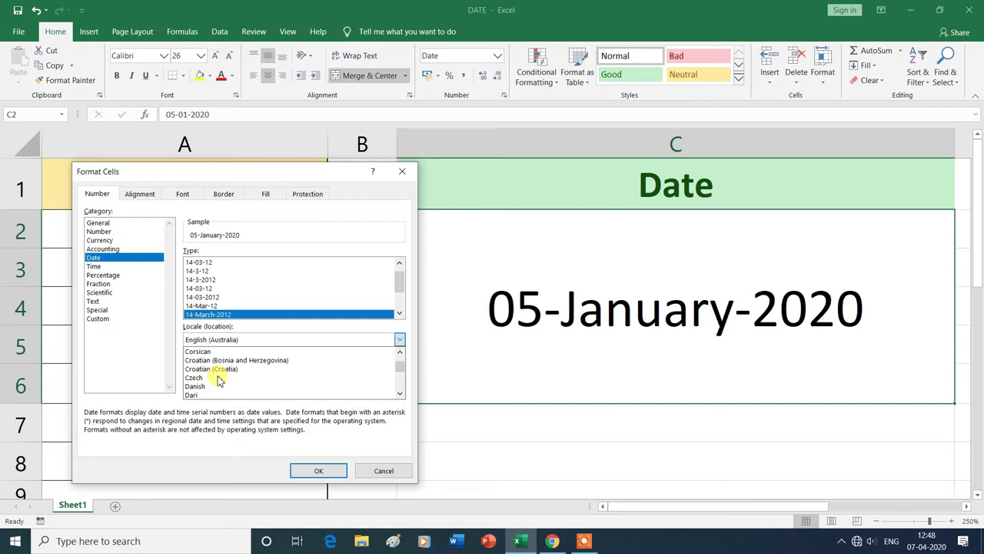
scroll(231, 358, up, 2)
click(232, 352)
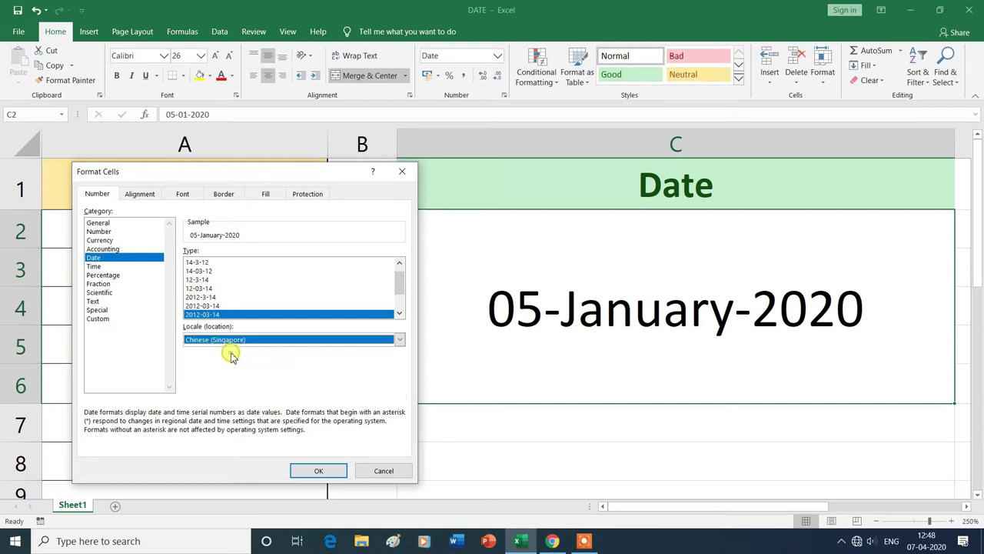
click(318, 470)
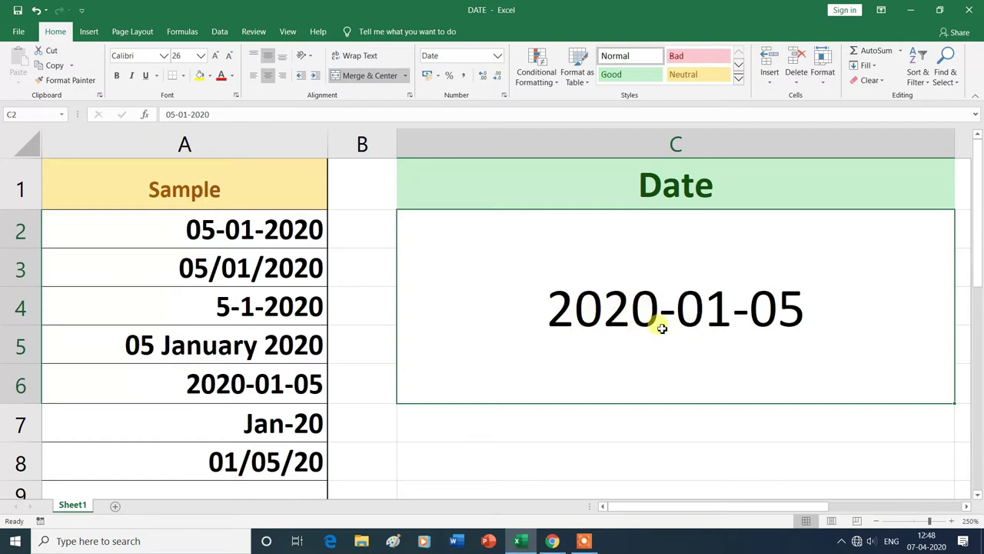
click(498, 56)
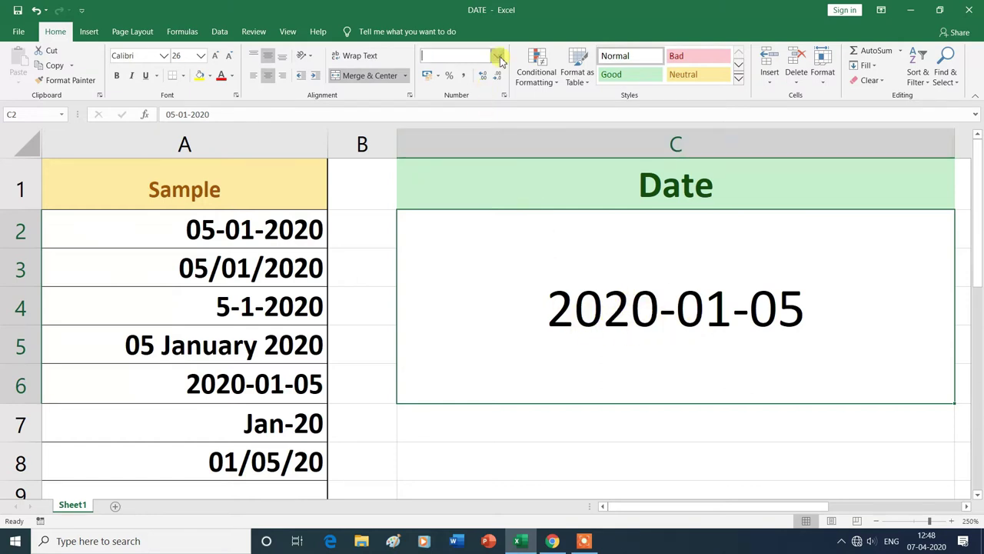
Reformat C2 with the English (India) locale's default date type, showing 05-01-2020.
click(466, 380)
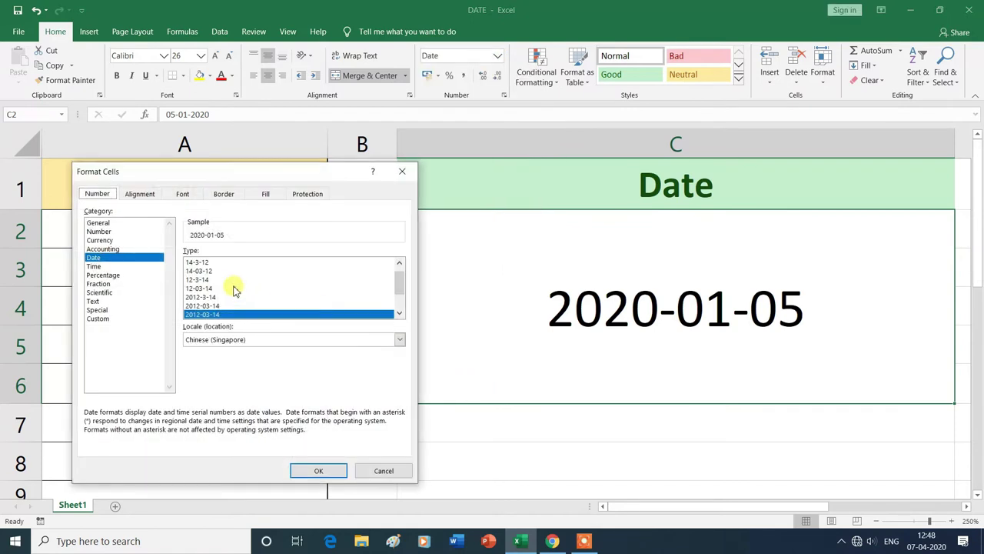
click(309, 342)
scroll(262, 377, down, 5)
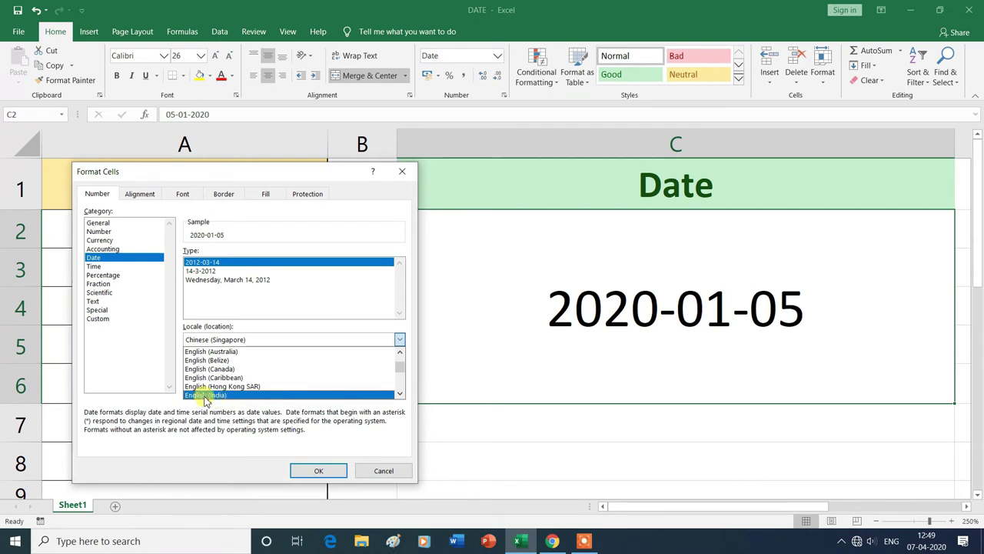
click(206, 396)
click(318, 471)
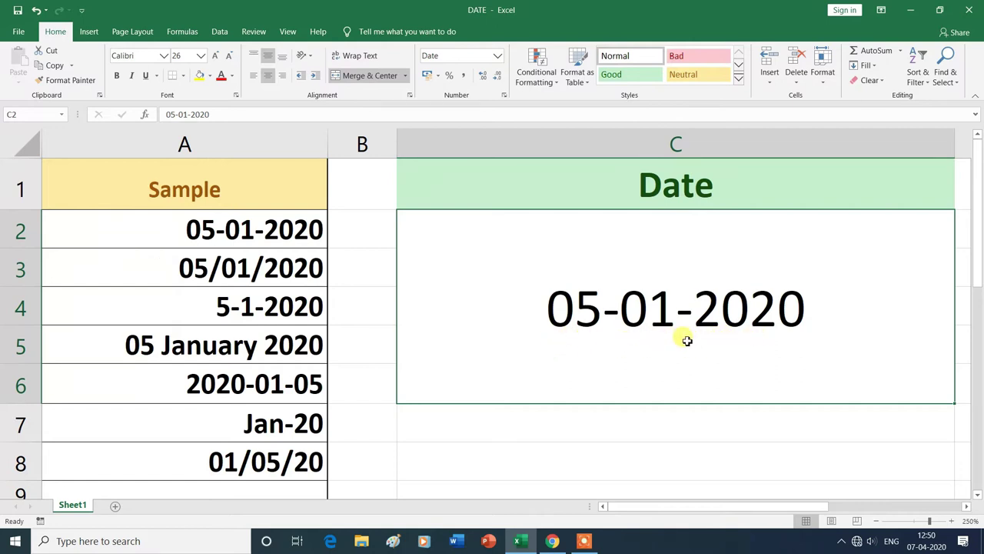
click(498, 55)
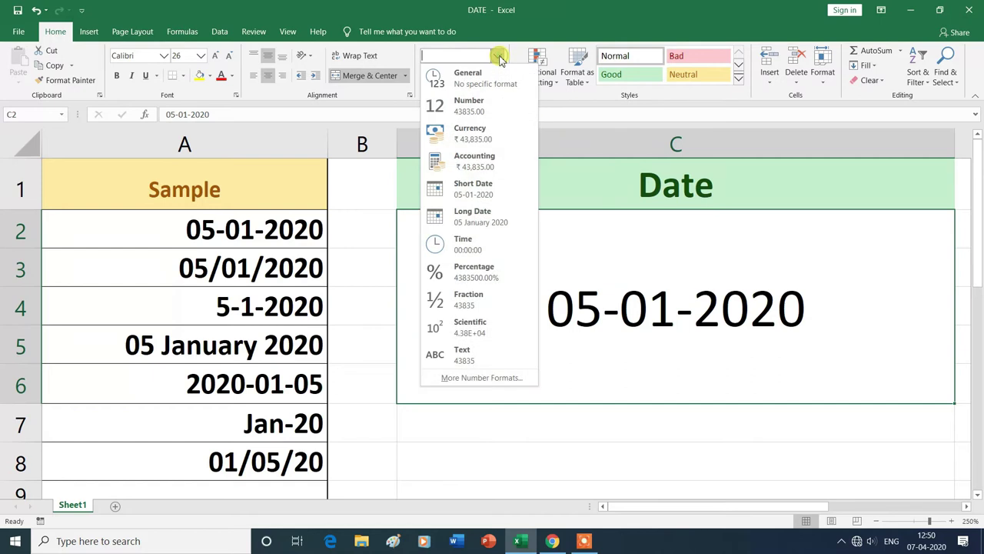
Apply the Punjabi (India) locale's '14 ਮਾਰਚ 2012' date type to C2, giving 5 ਜਨਵਰੀ 2020.
click(449, 377)
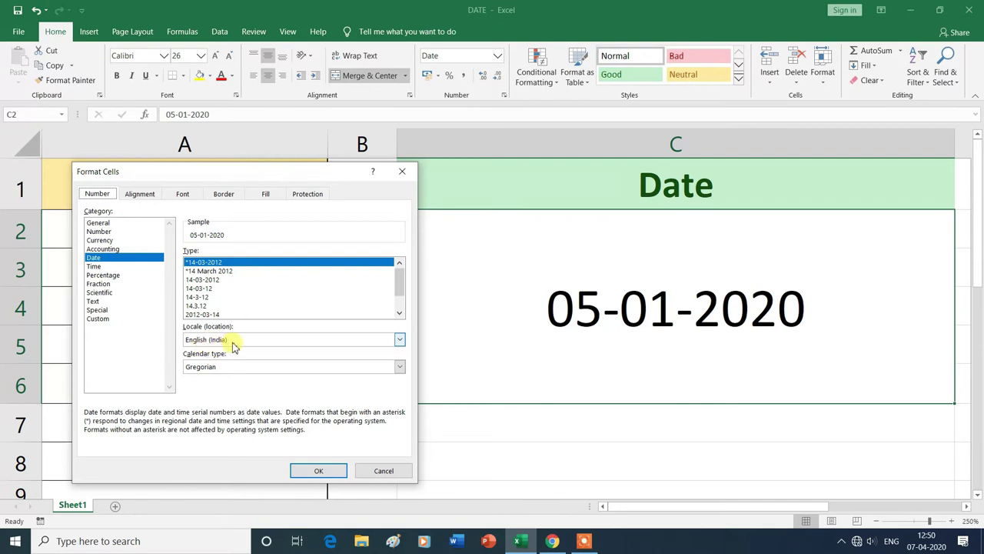
click(400, 339)
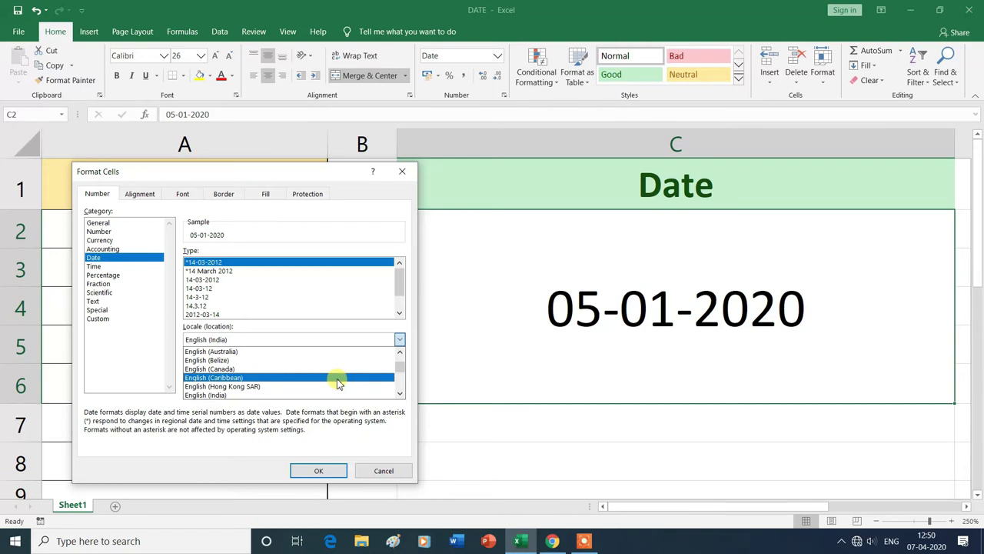
key(p)
scroll(338, 382, down, 3)
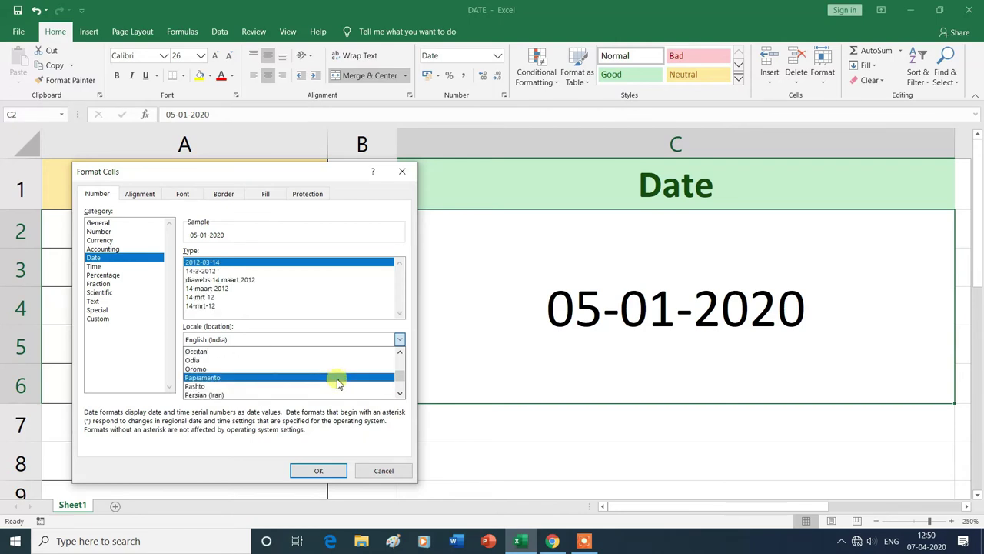
scroll(338, 382, down, 1)
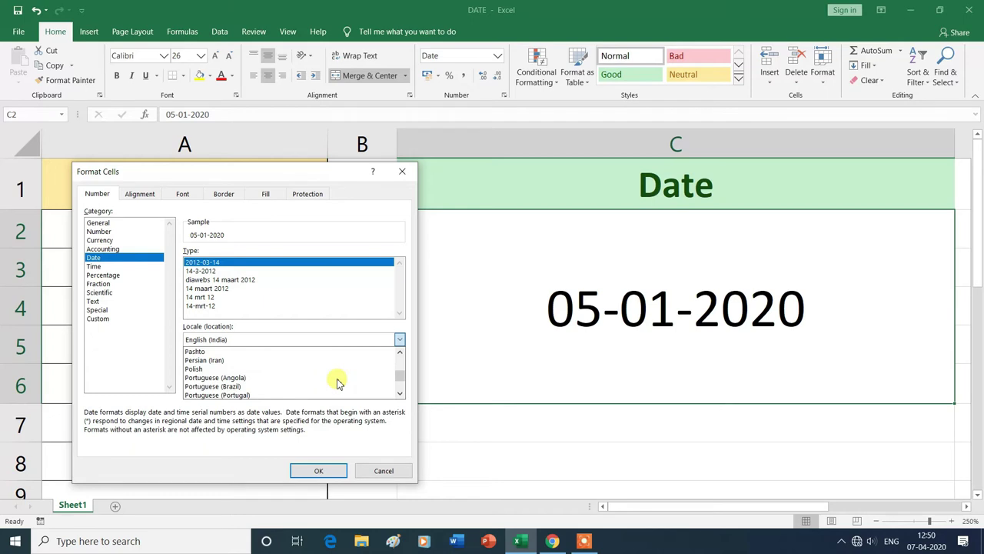
scroll(338, 383, down, 1)
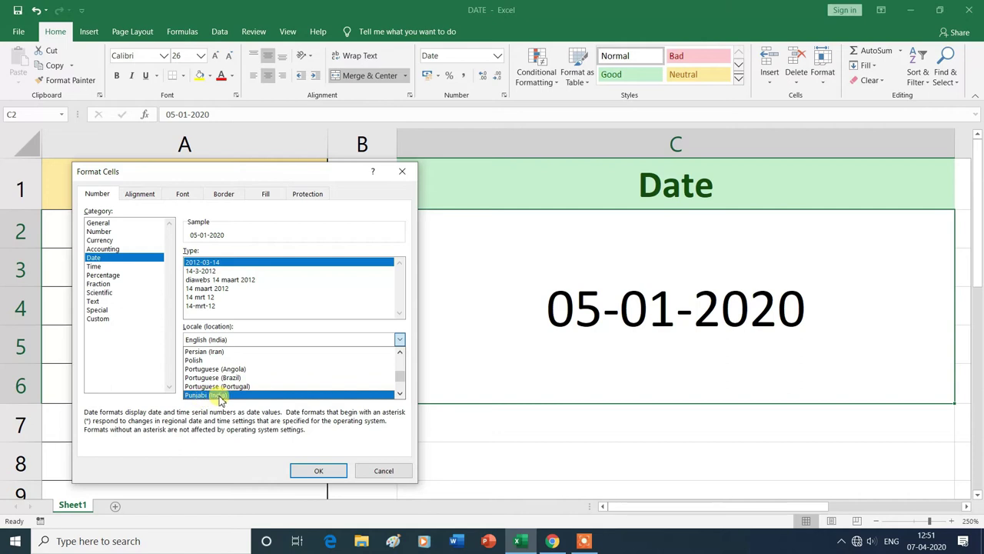
click(219, 395)
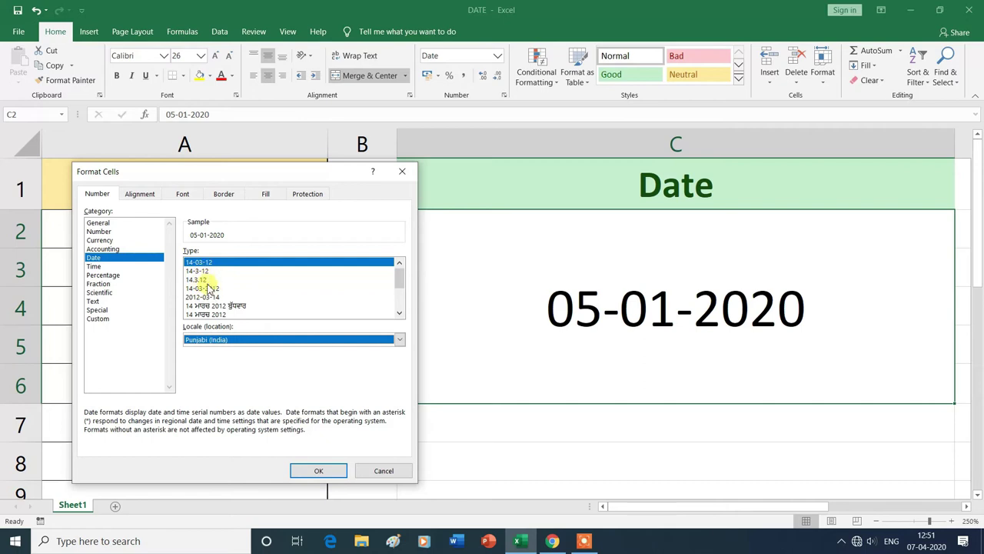
scroll(213, 286, down, 1)
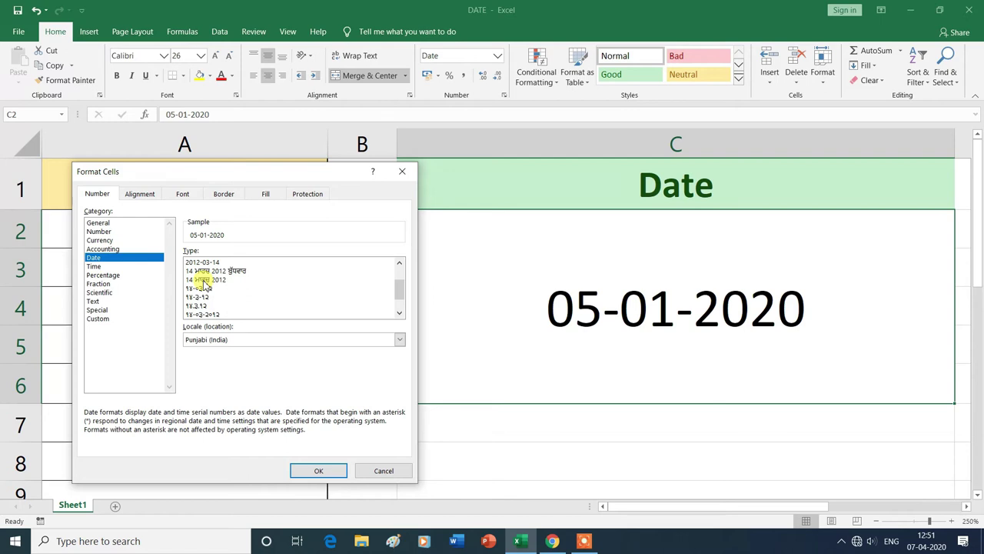
click(204, 280)
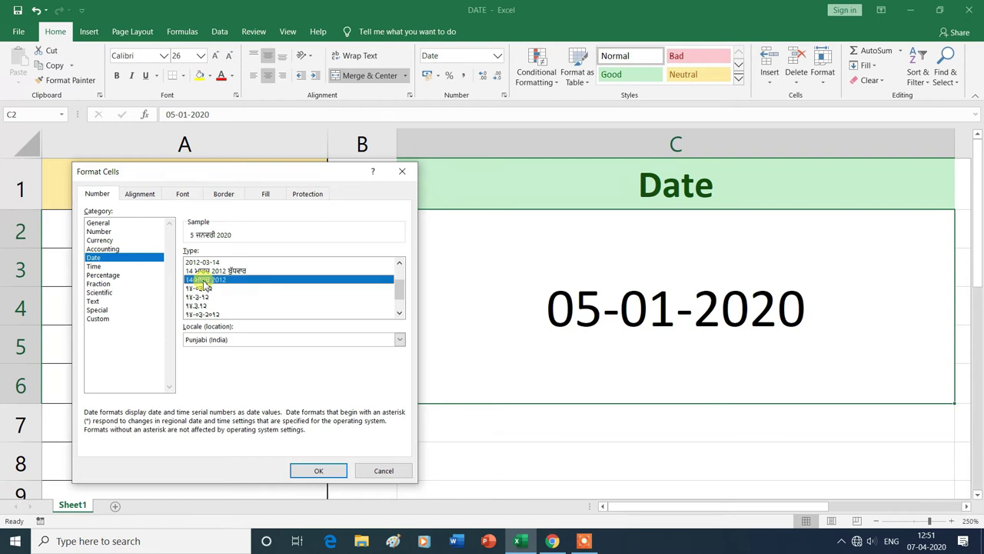
click(318, 471)
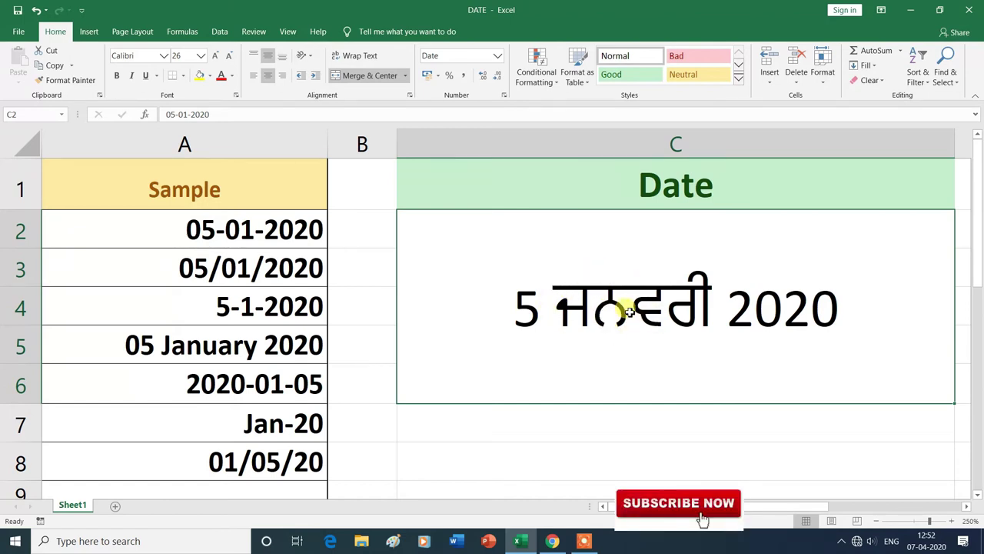
Apply the Hindi locale's '14 मार्च 2012' date type to C2, giving 5 जनवरी 2020.
click(496, 56)
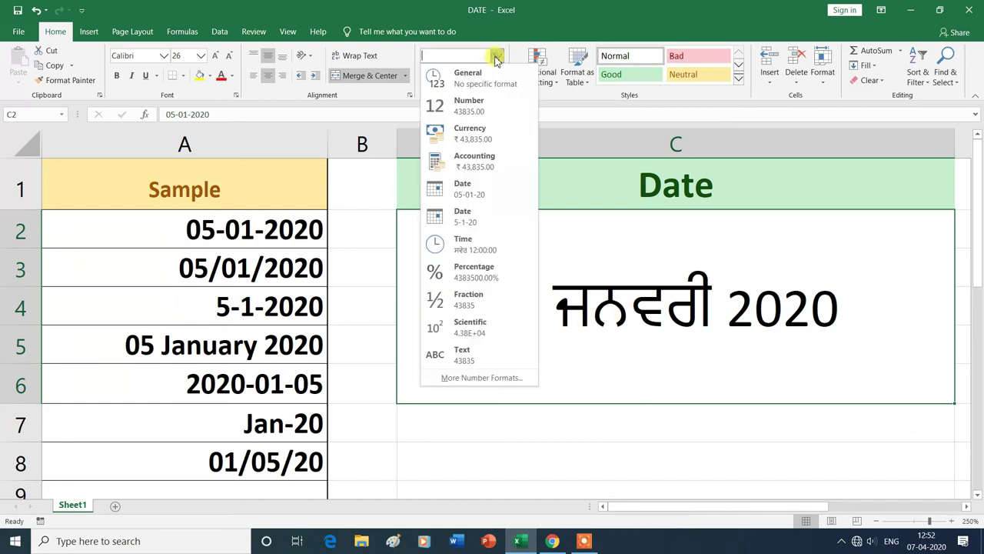
click(453, 379)
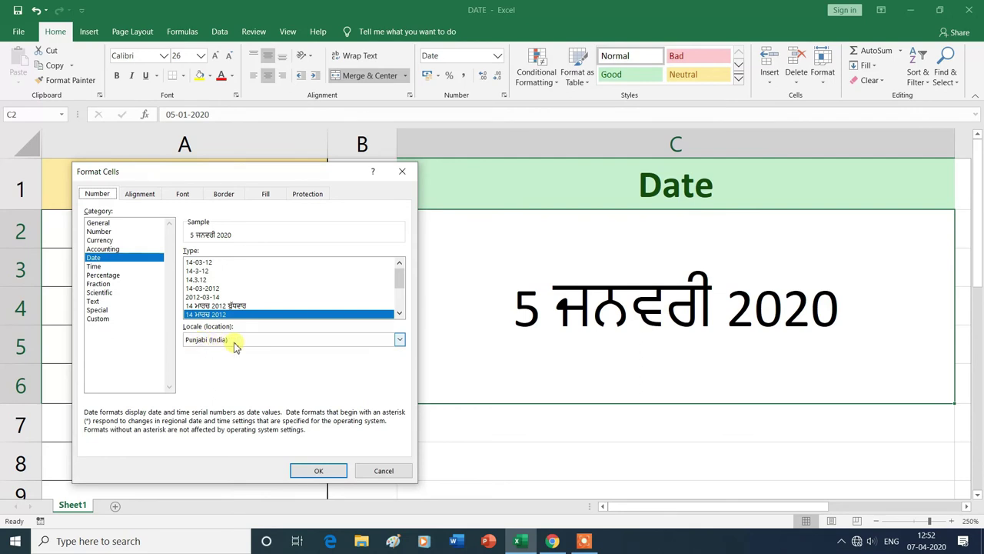
click(400, 340)
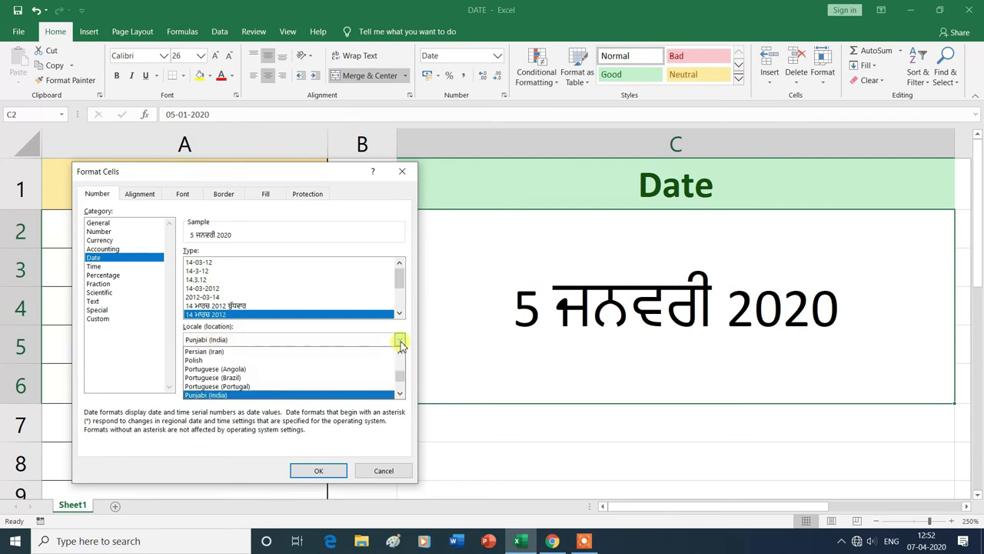
key(h)
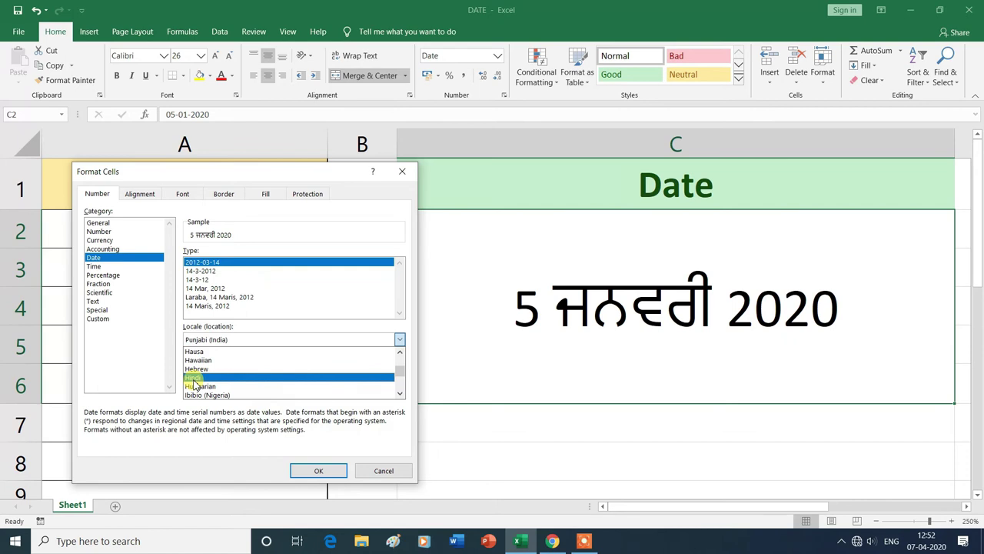
click(194, 377)
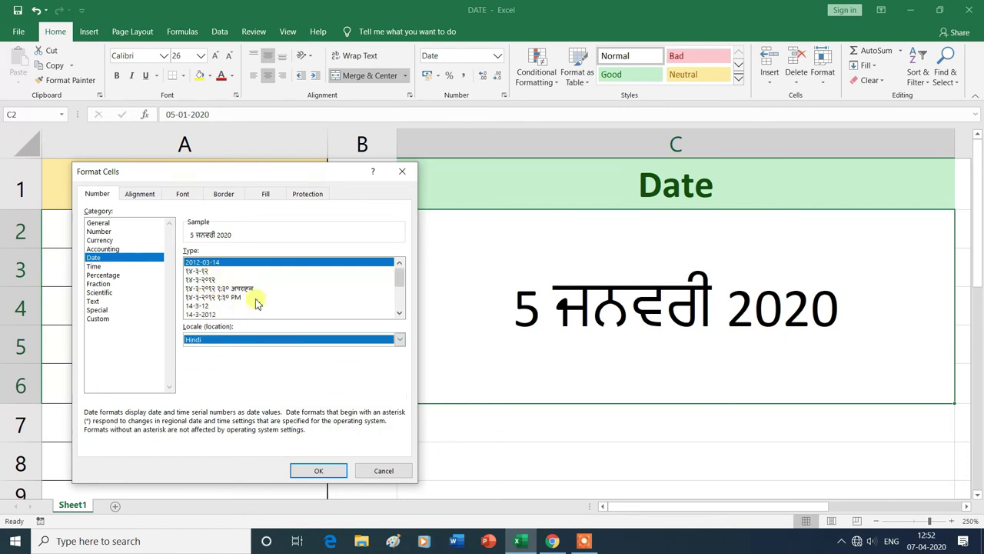
click(256, 298)
scroll(256, 300, down, 3)
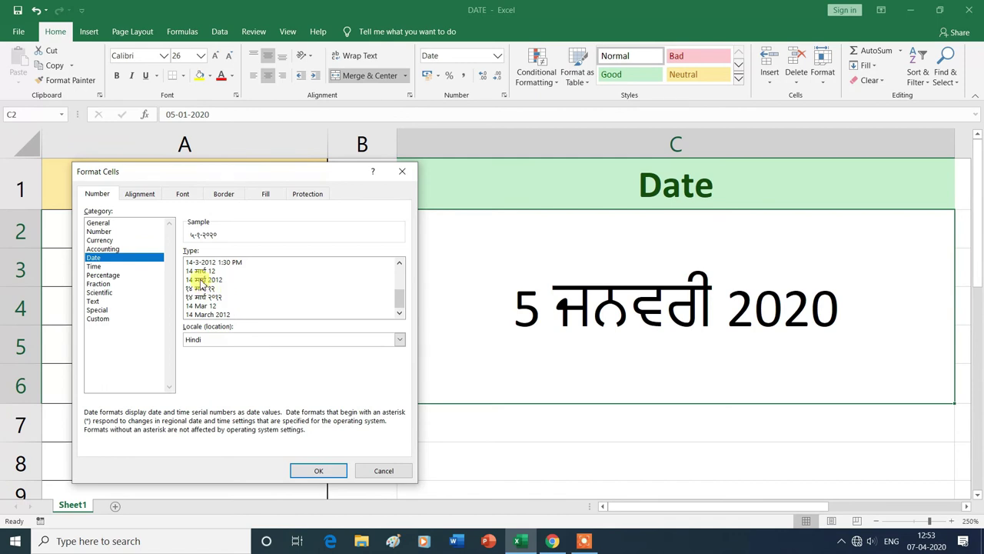
click(202, 280)
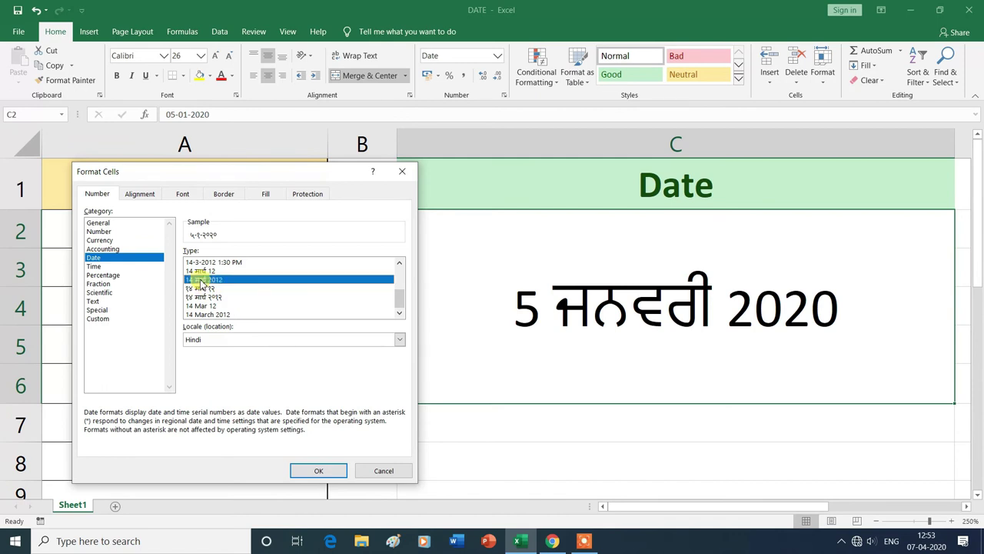
click(315, 469)
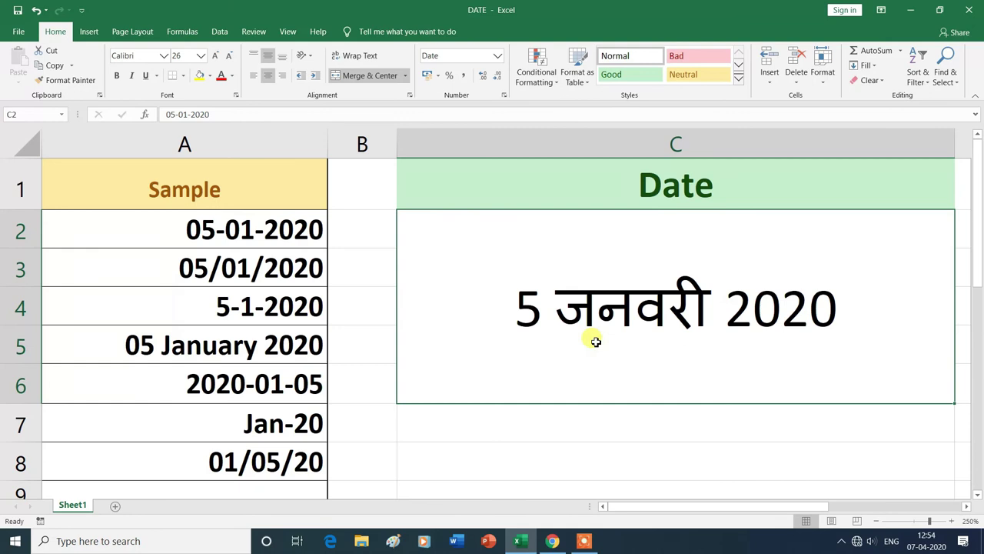
click(497, 57)
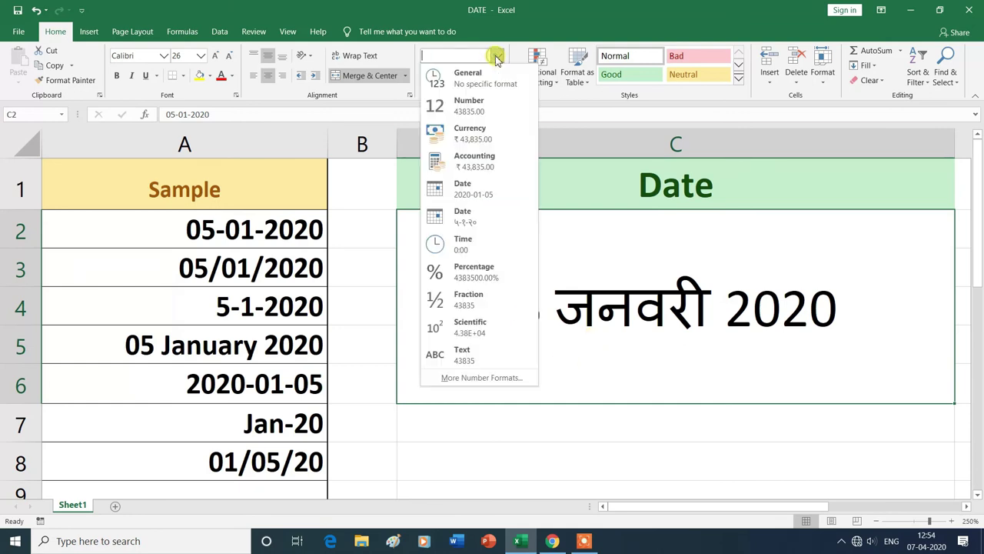
Set C2's date locale back to English (India) with the 14-03-2012 type.
click(477, 379)
key(ctrl+1)
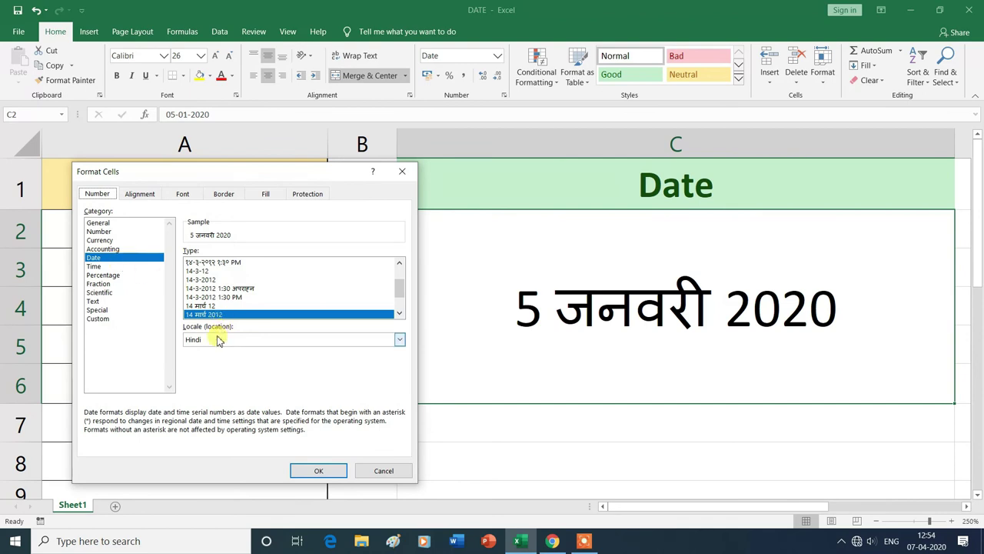
click(401, 339)
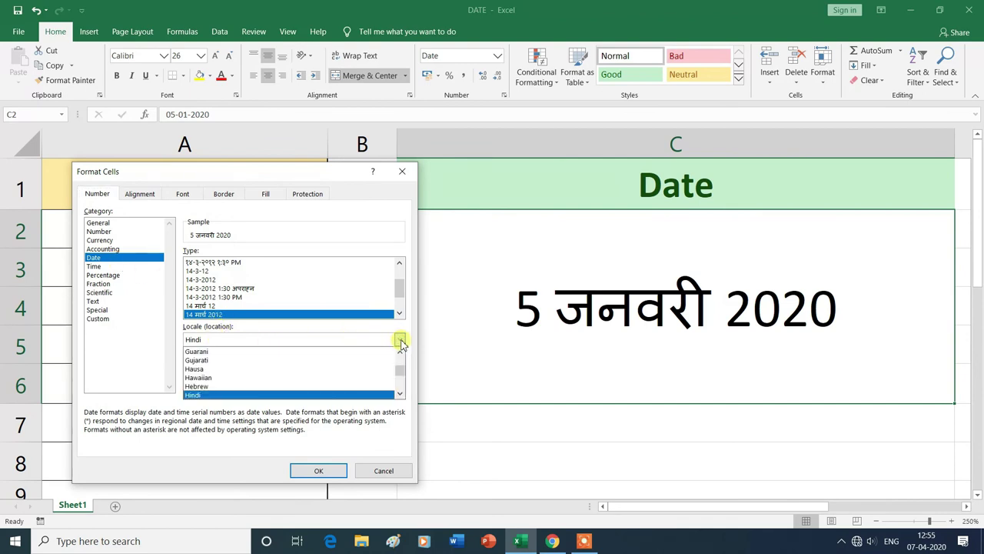
scroll(301, 369, up, 10)
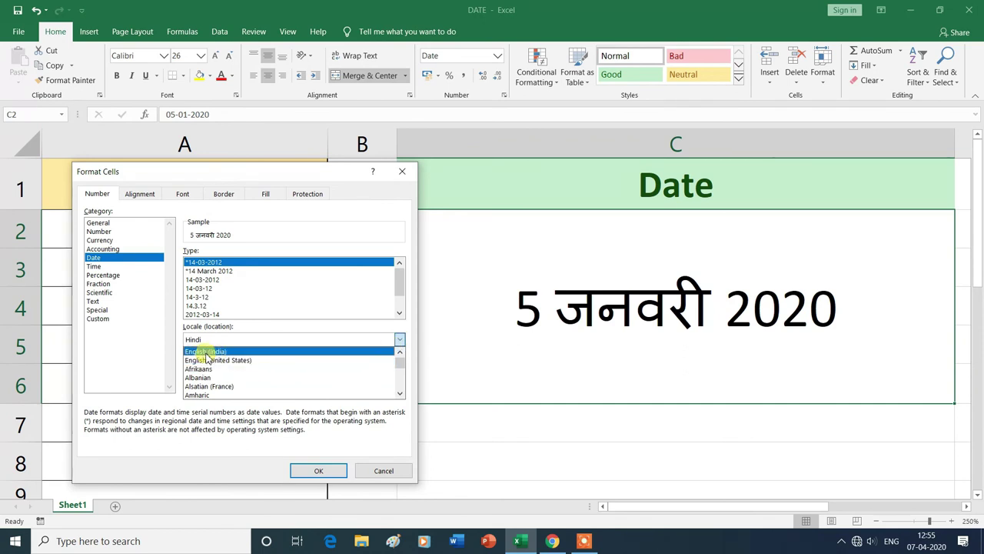
click(222, 352)
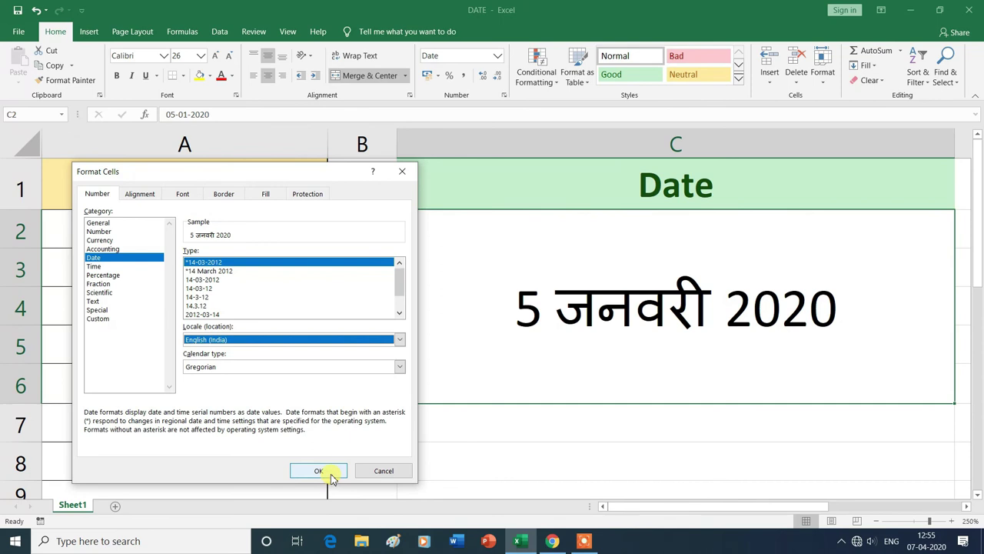
click(323, 469)
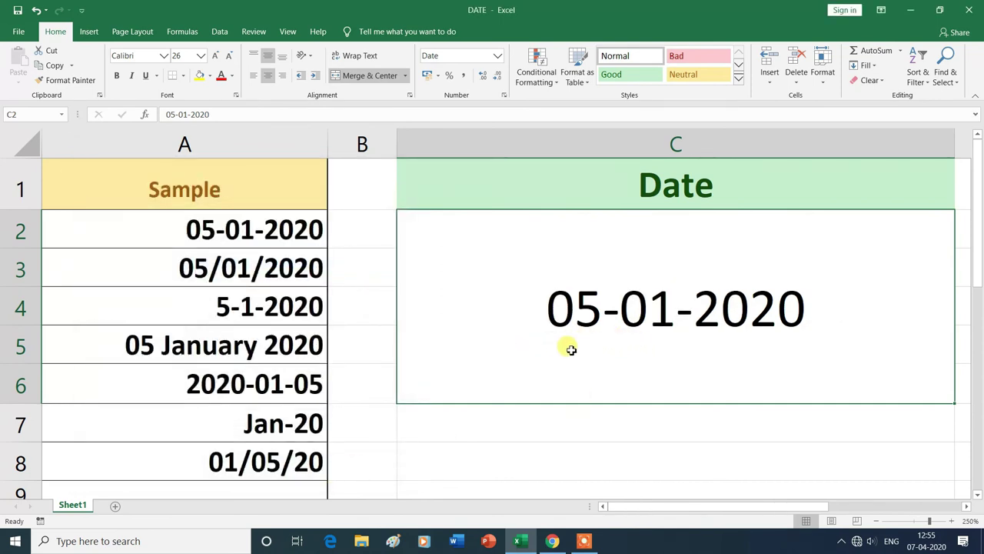